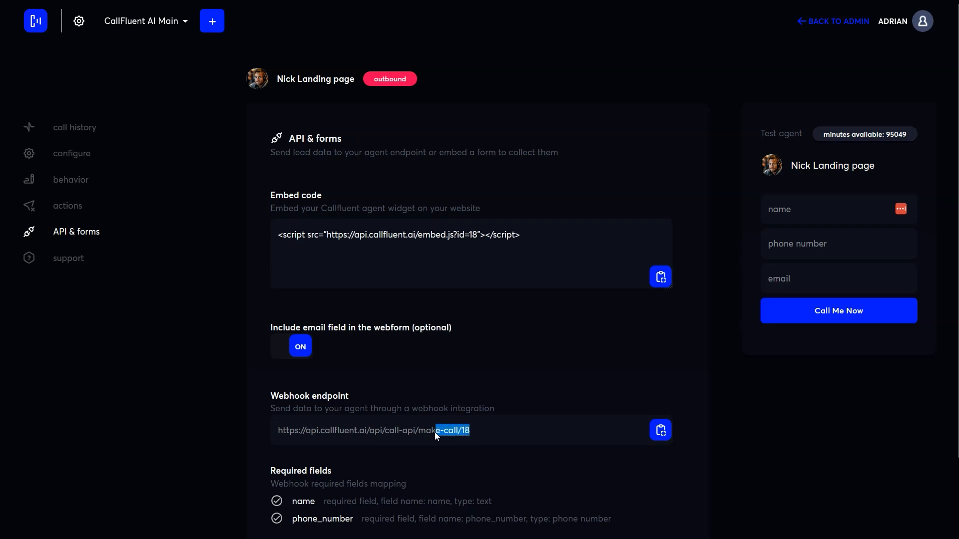
- Copy the webhook endpoint URL of the Nick Landing page agent
click(342, 433)
drag(478, 431, 358, 434)
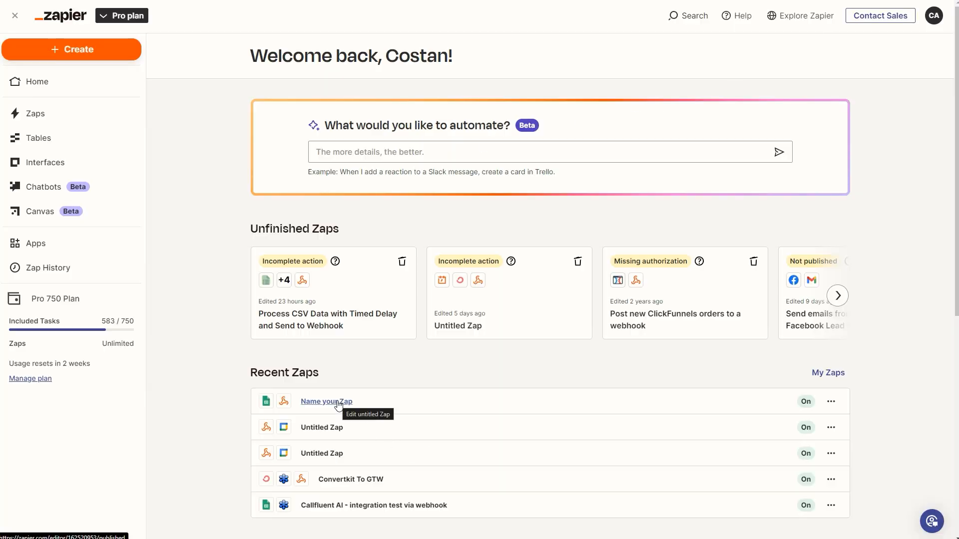
- In Zapier, open the recent "Name your Zap" Zap and edit its existing draft at the Google Sheets trigger
click(338, 404)
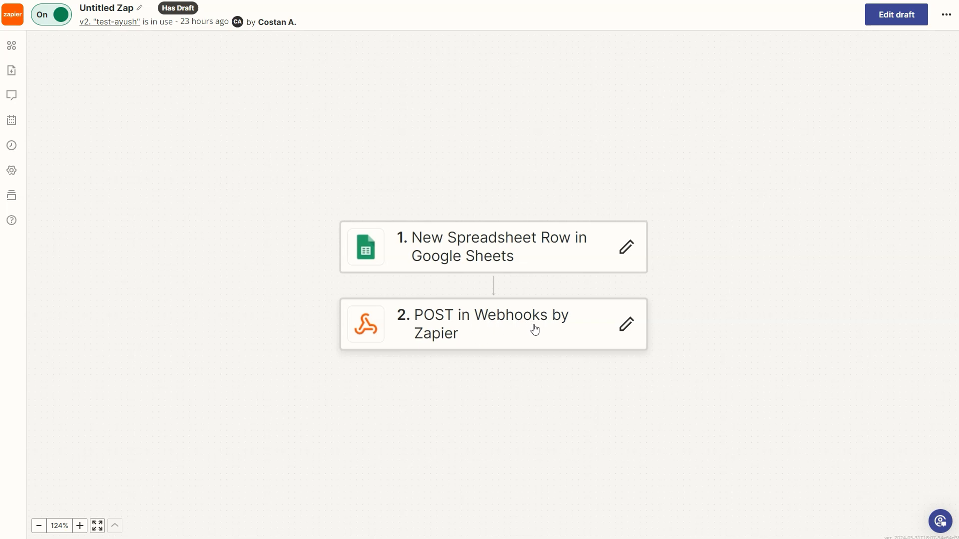
click(515, 252)
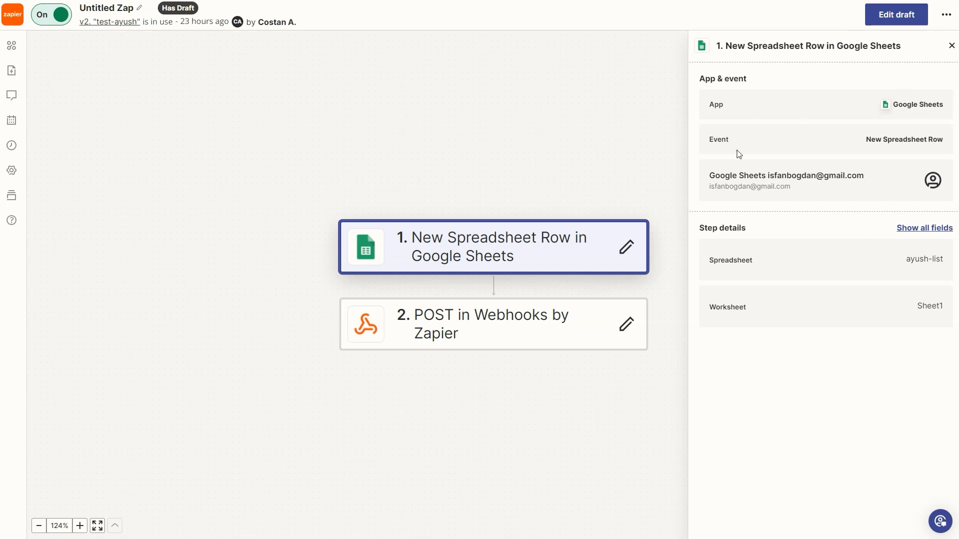
click(627, 247)
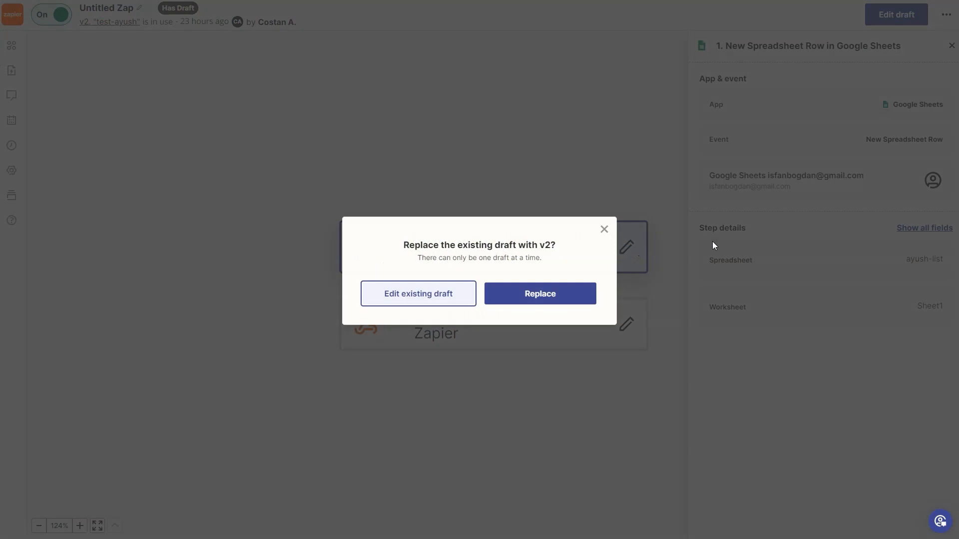
click(449, 298)
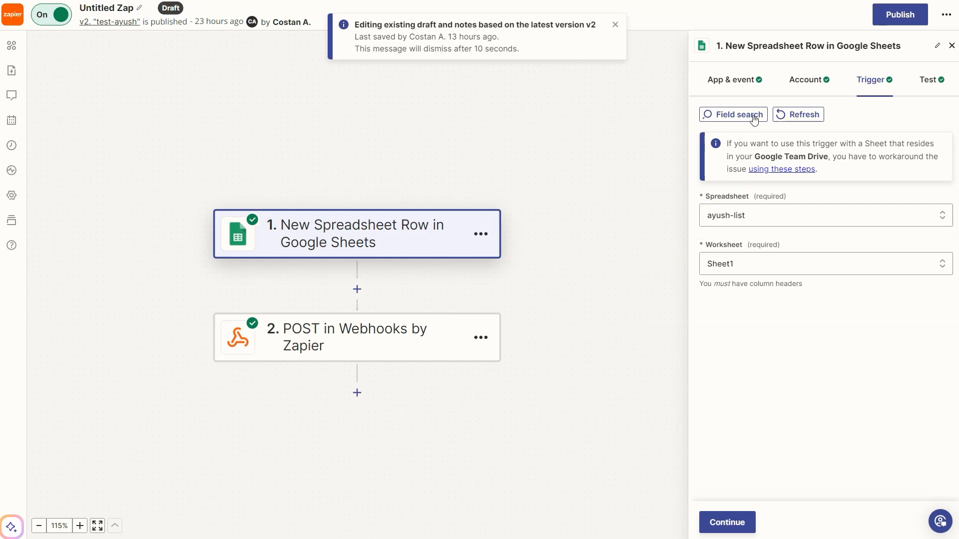
- Review the Google Sheets trigger's event, connected account, spreadsheet and worksheet settings, continuing through to its test records
click(717, 80)
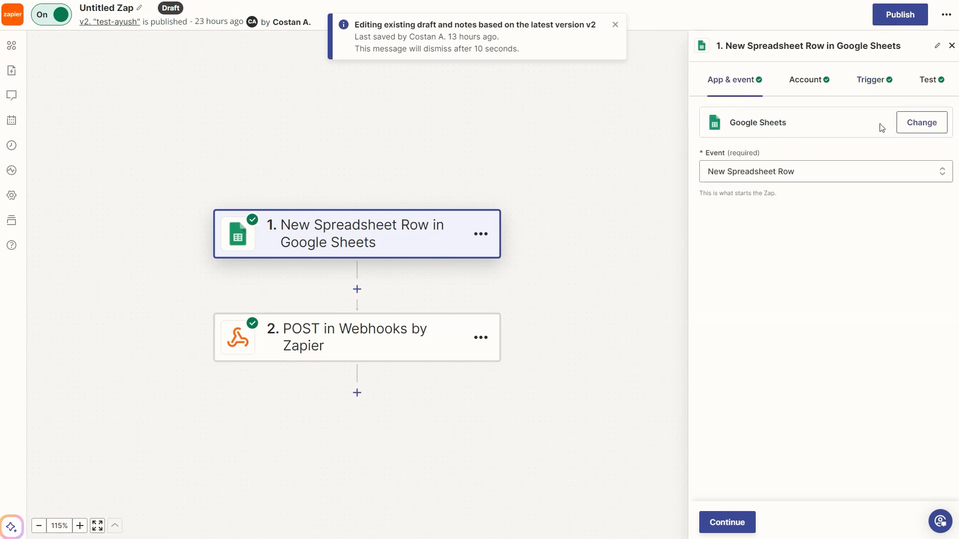
click(764, 173)
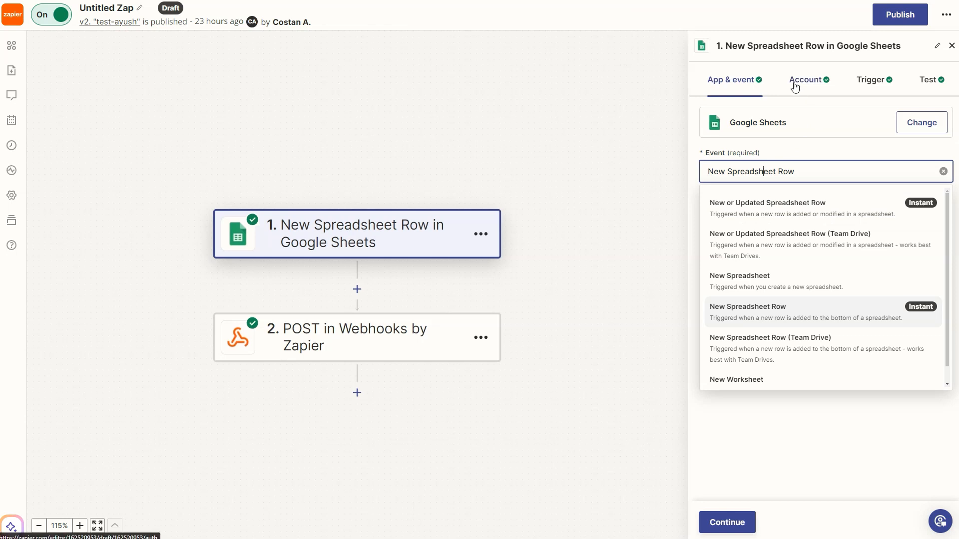
click(796, 499)
click(734, 523)
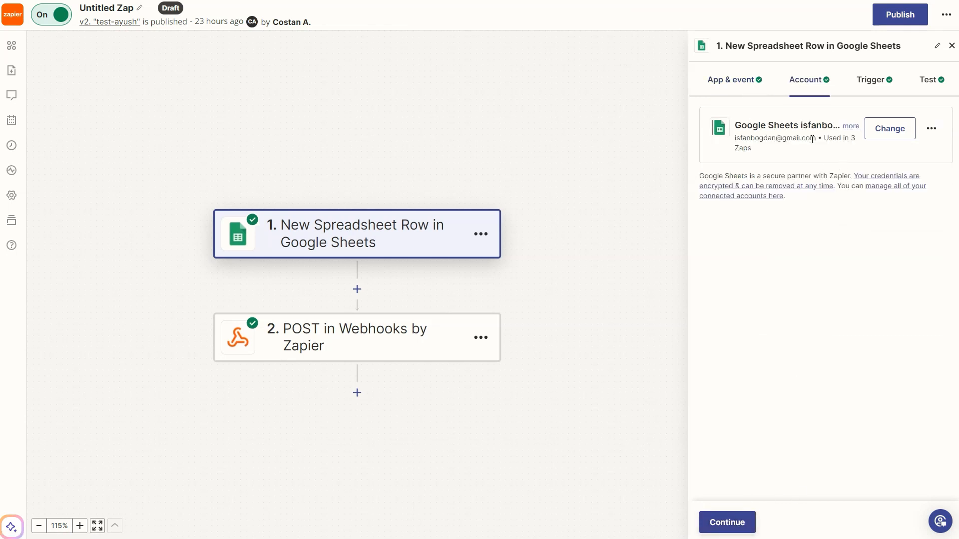
click(738, 83)
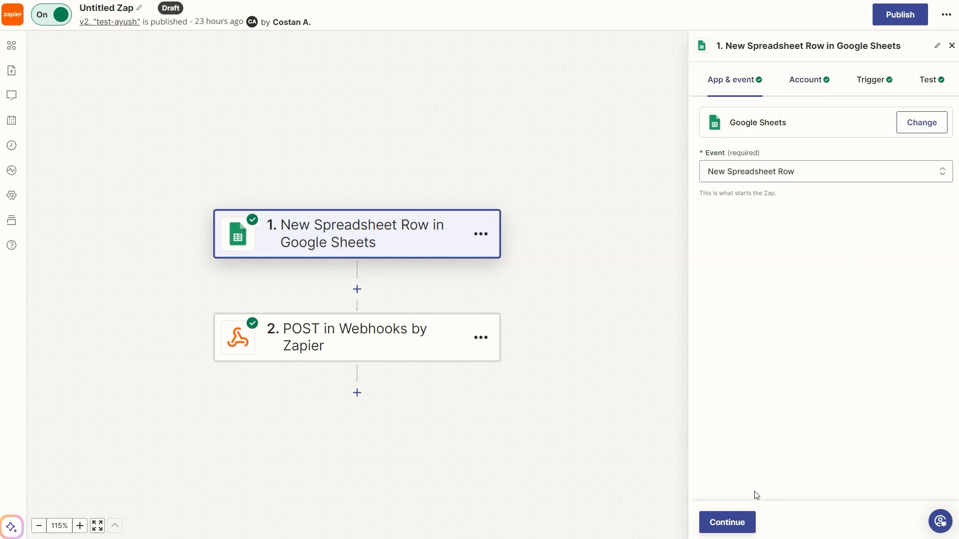
click(734, 525)
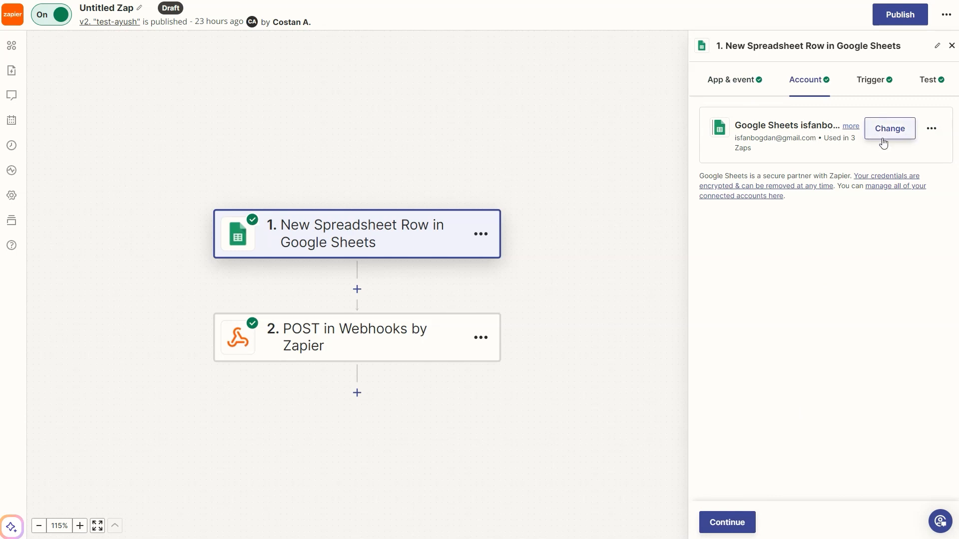
click(735, 524)
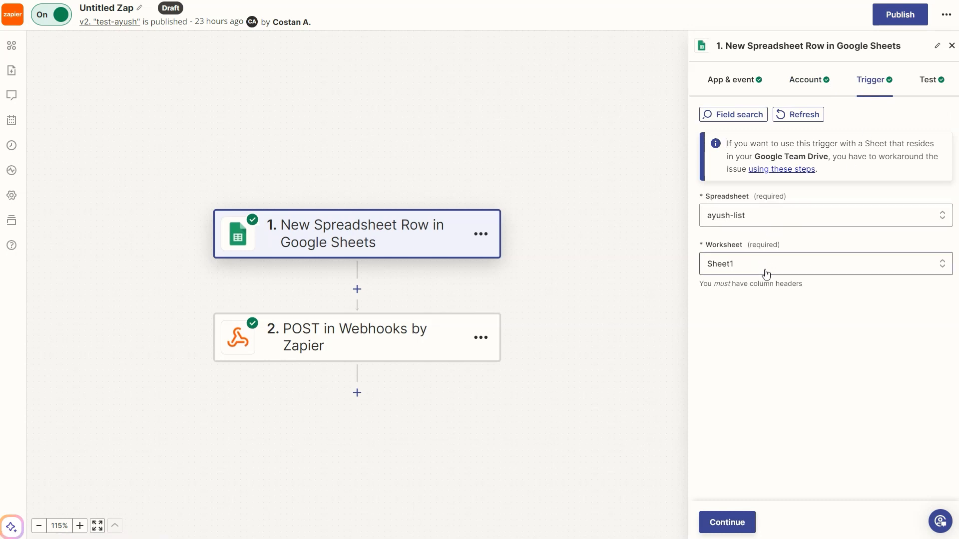
click(729, 522)
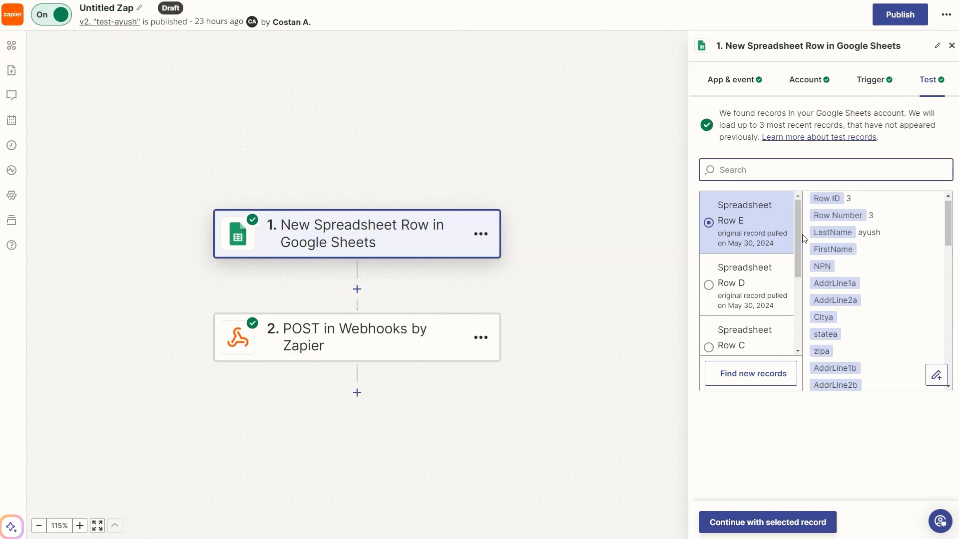
- Choose Spreadsheet Row D as the trigger's test record, check its fields, and continue with it to the webhook action
drag(799, 220, 798, 248)
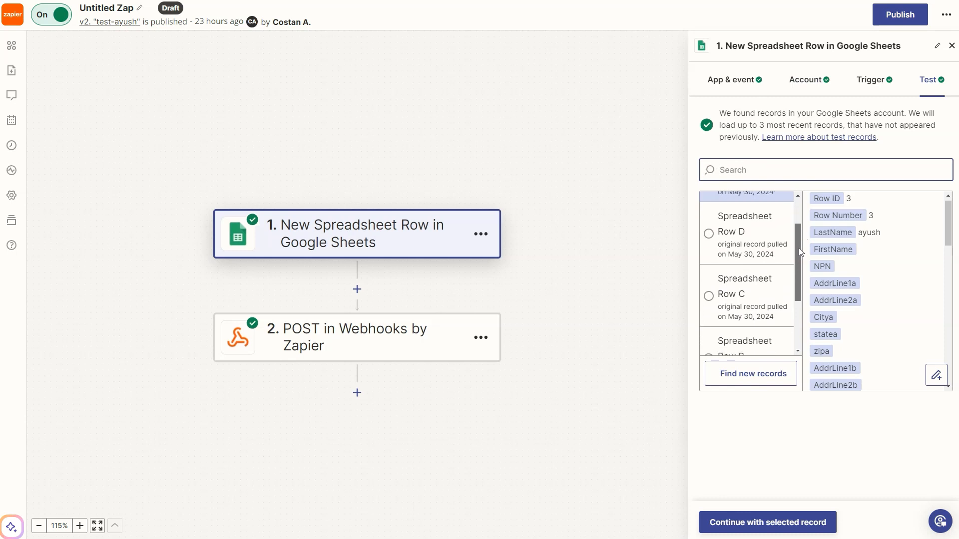
click(766, 229)
scroll(886, 281, down, 4)
scroll(886, 282, down, 8)
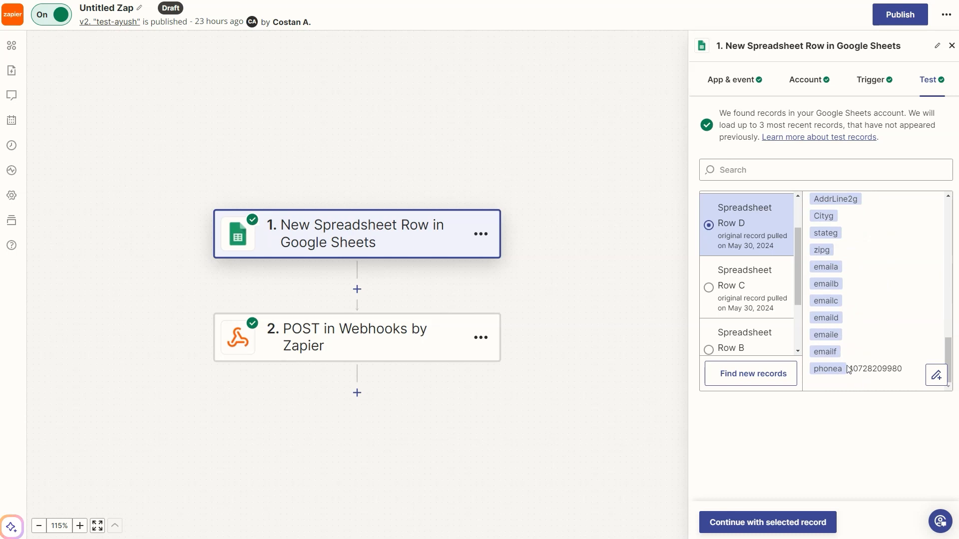
scroll(829, 255, up, 12)
click(767, 522)
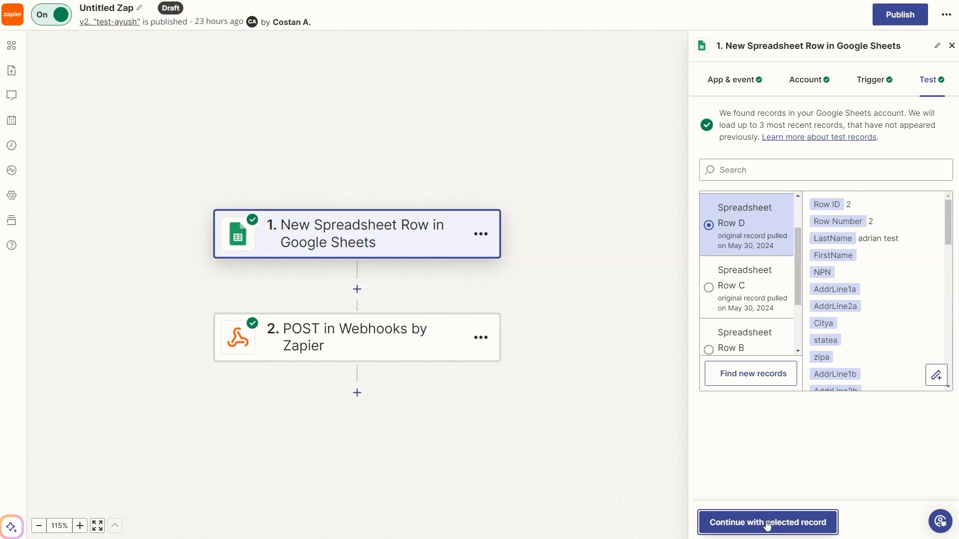
click(766, 522)
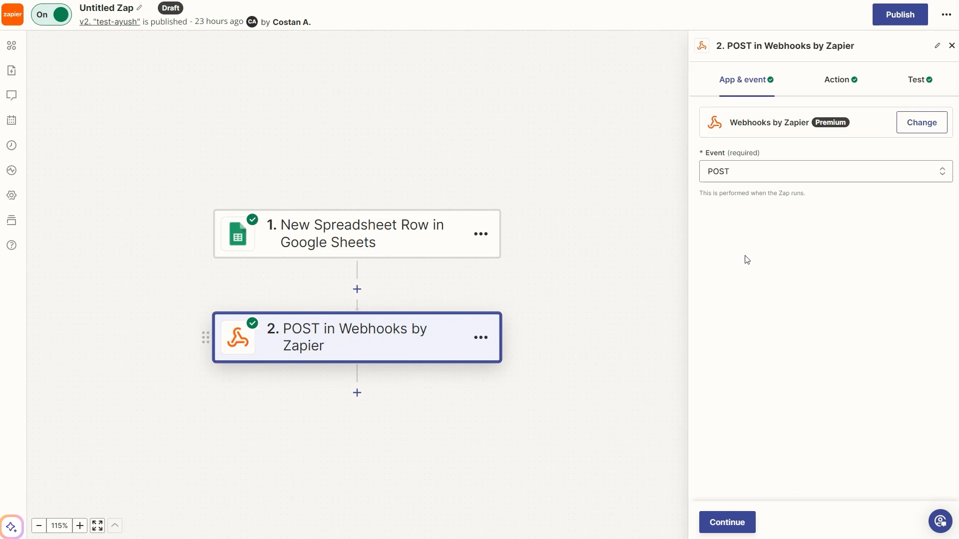
- Select POST as the Webhooks by Zapier event and continue to the action settings
click(739, 172)
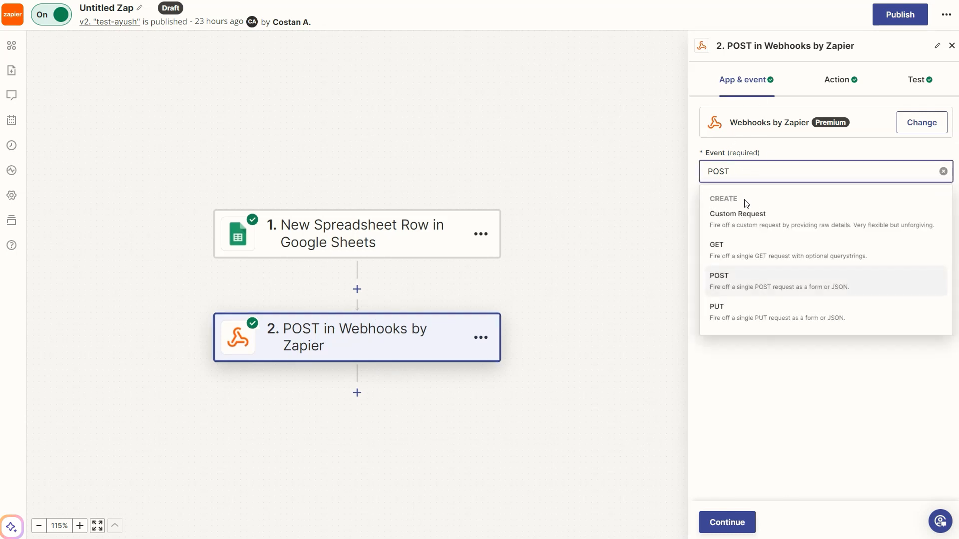
click(743, 281)
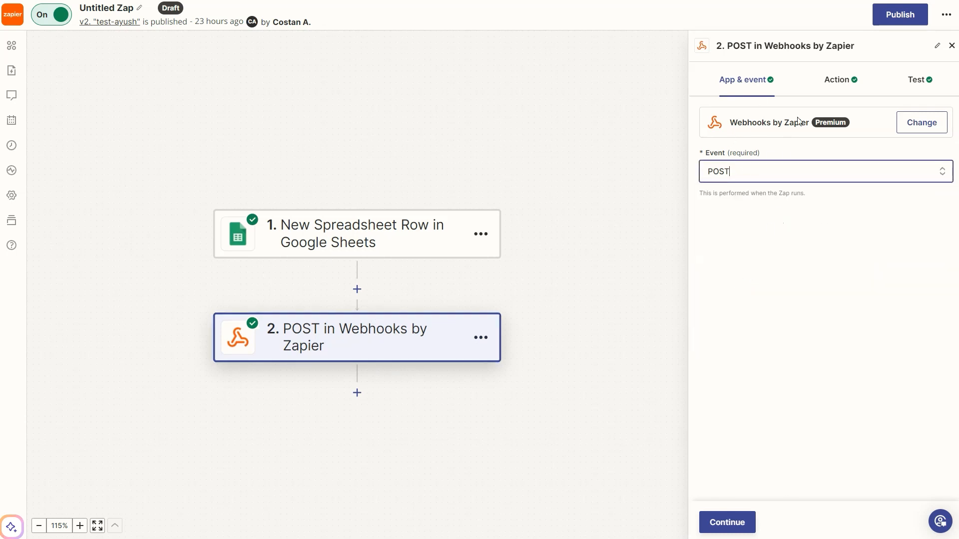
click(727, 521)
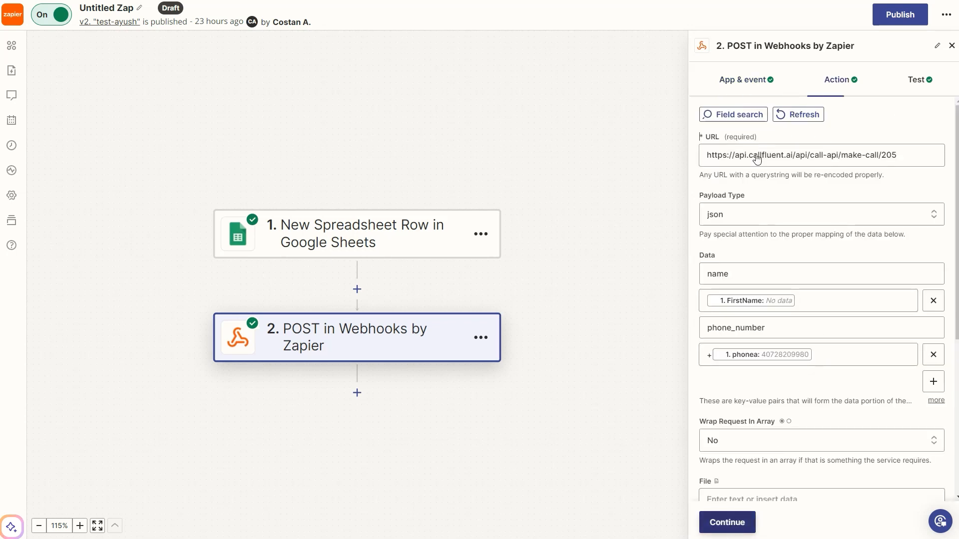
triple_click(754, 156)
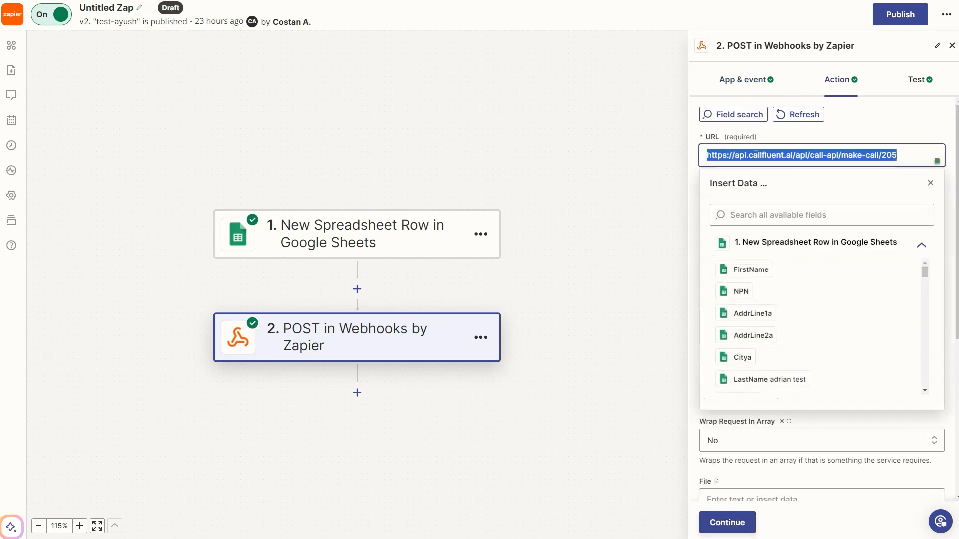
key(ctrl+v)
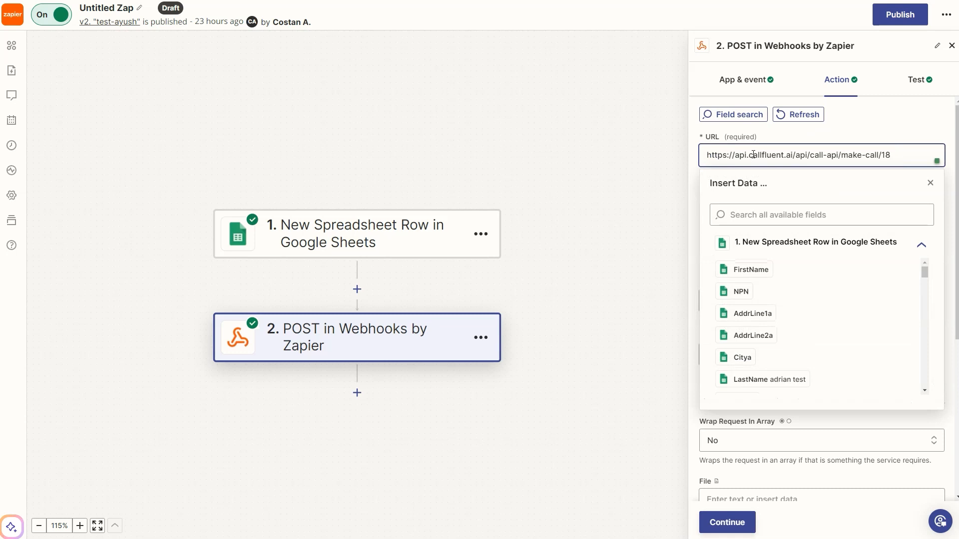
click(839, 137)
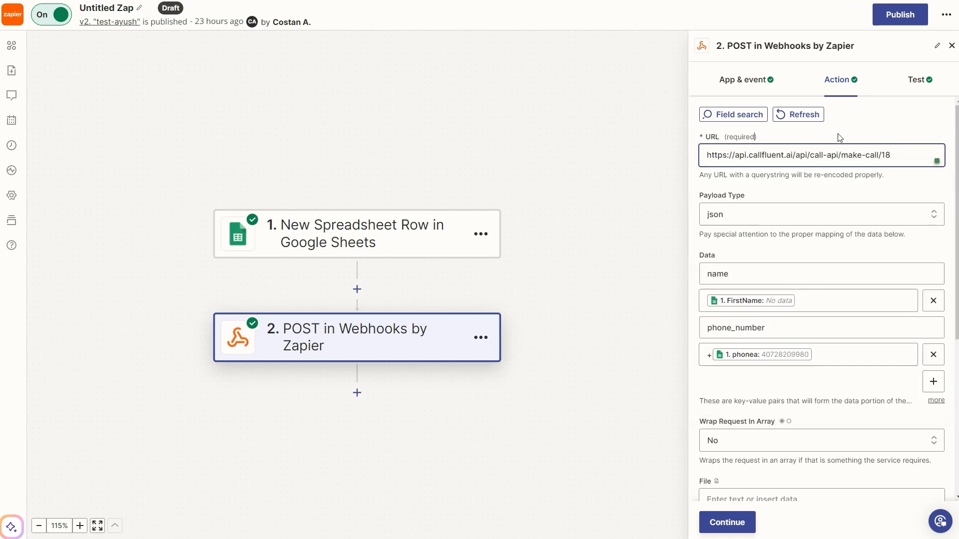
- Examine the payload type choices, including the custom option, and leave json selected
click(769, 216)
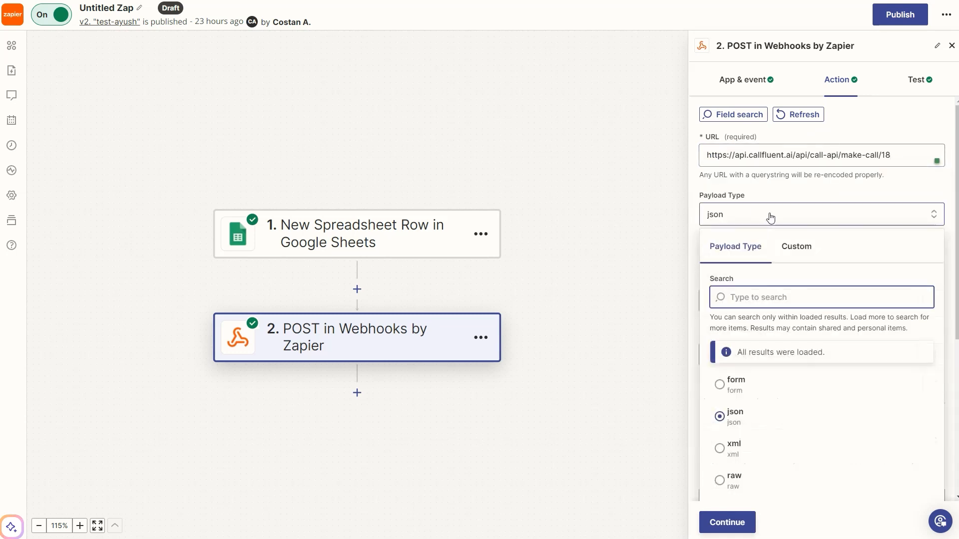
click(796, 204)
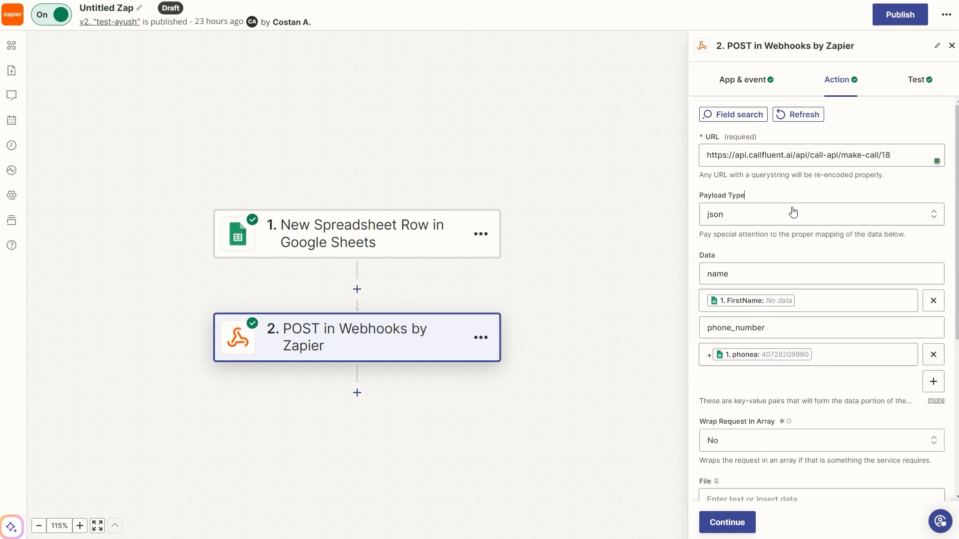
click(772, 215)
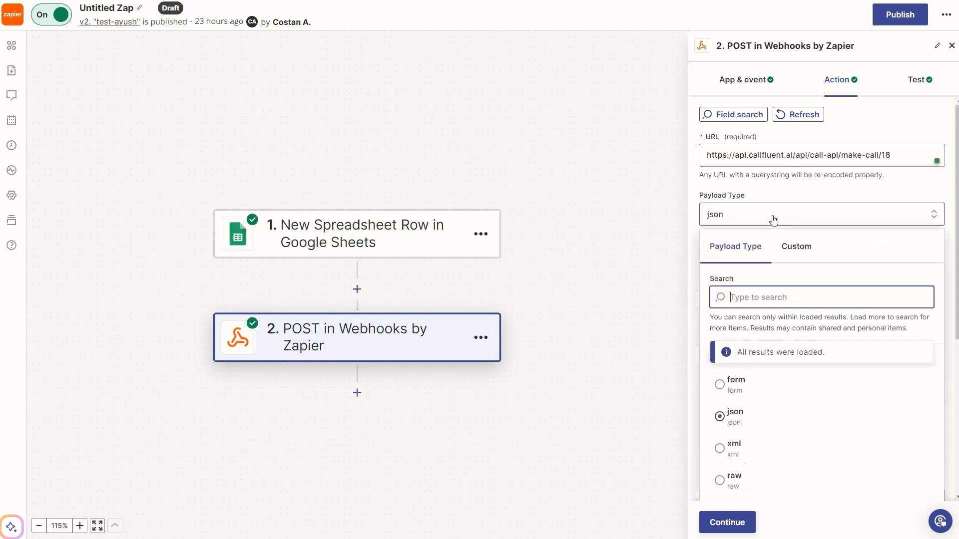
click(795, 248)
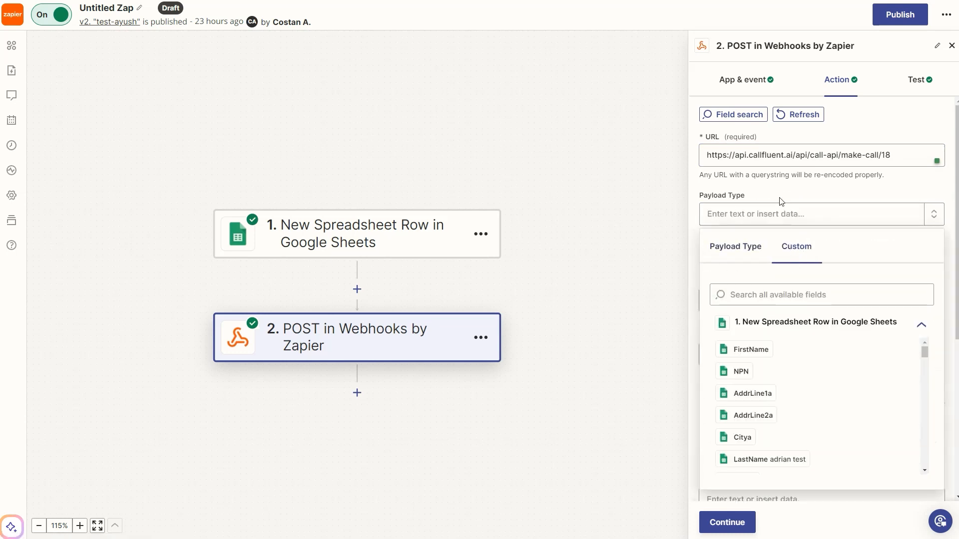
click(724, 210)
click(769, 220)
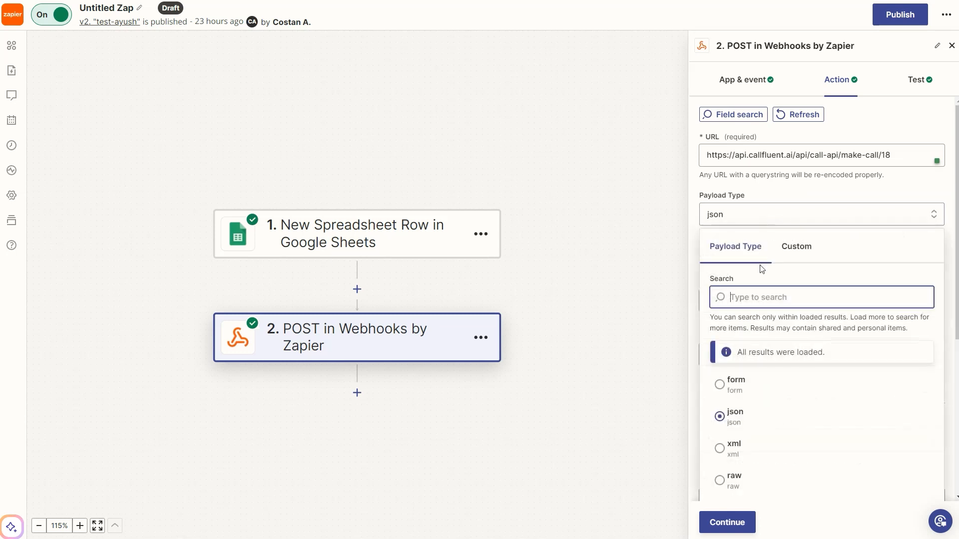
click(791, 201)
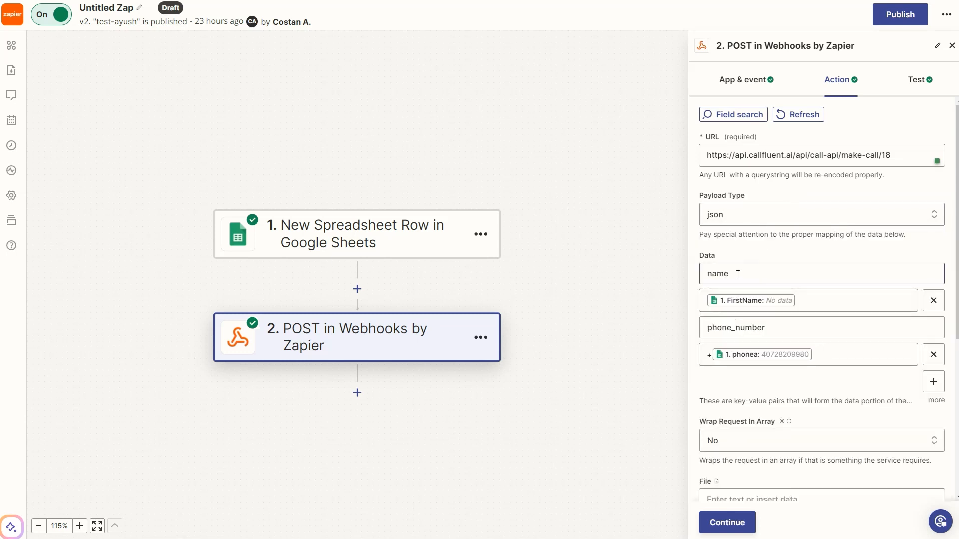
- Compare the webhook action's data keys with the required and optional fields listed on the CallFluent agent's API & forms page
double_click(720, 276)
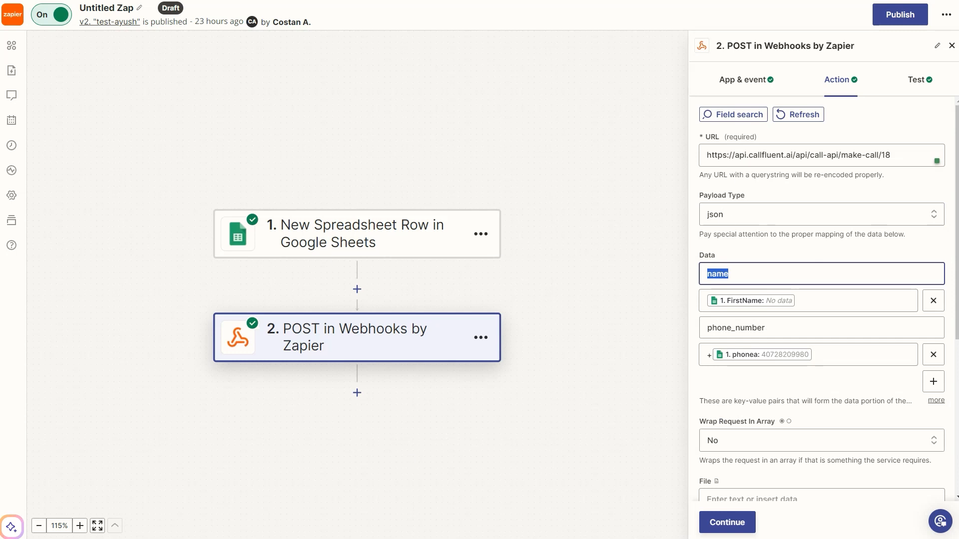
click(502, 537)
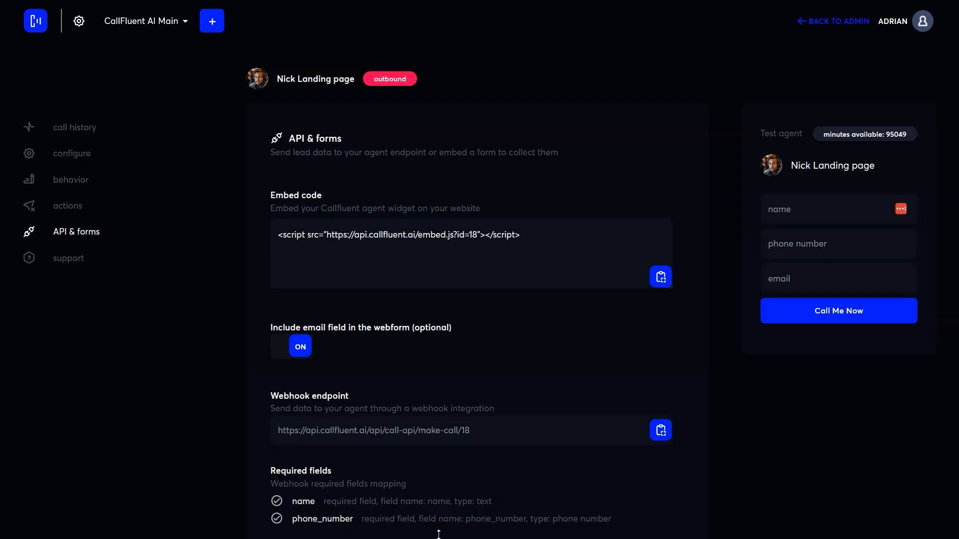
scroll(299, 332, down, 2)
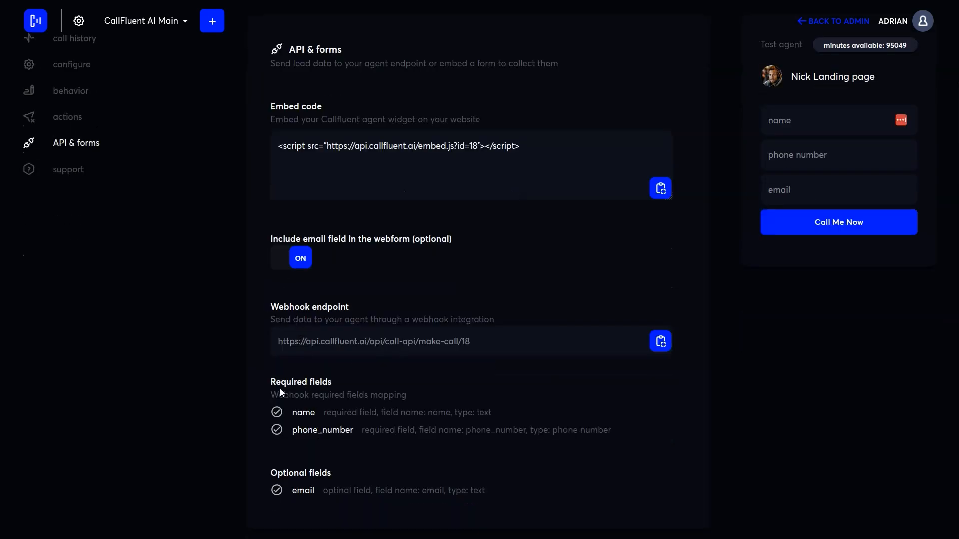
drag(299, 414, 353, 430)
drag(289, 490, 314, 490)
click(293, 431)
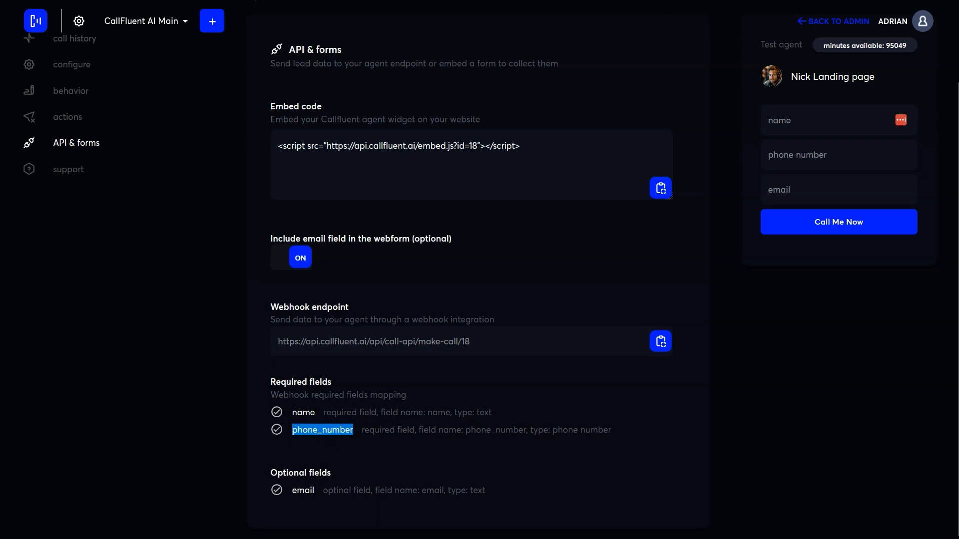
click(256, 0)
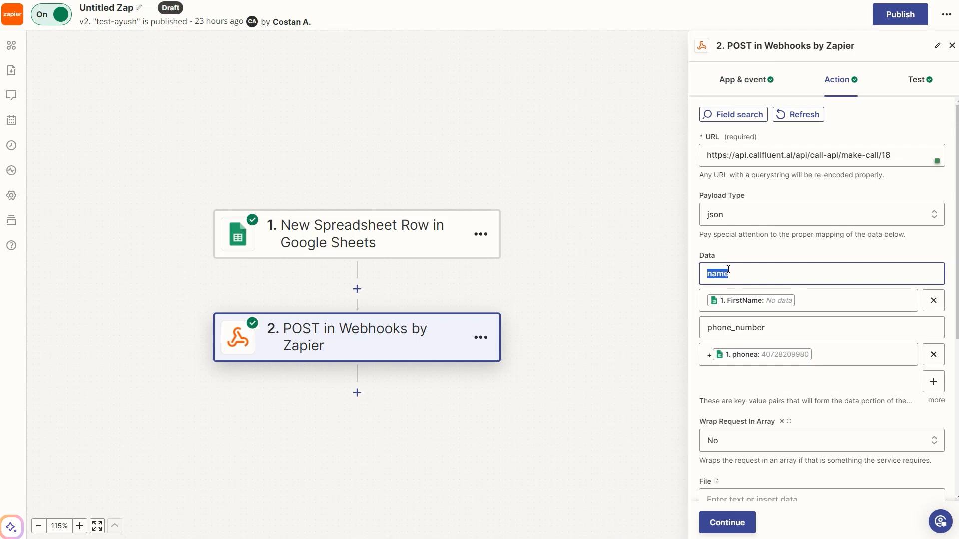
- Add an email data key mapped to the spreadsheet row's emaild field and continue to the webhook action's test stage
click(933, 382)
click(743, 382)
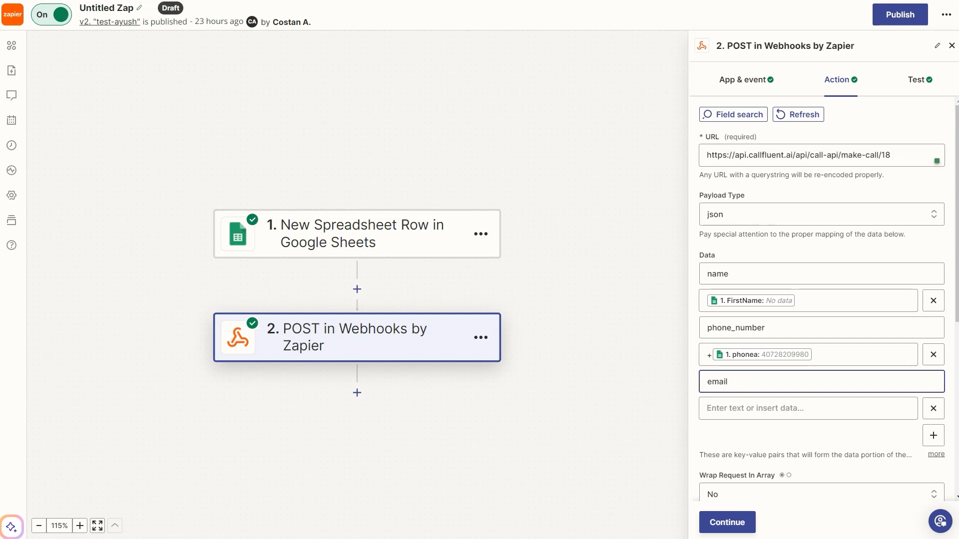
click(844, 410)
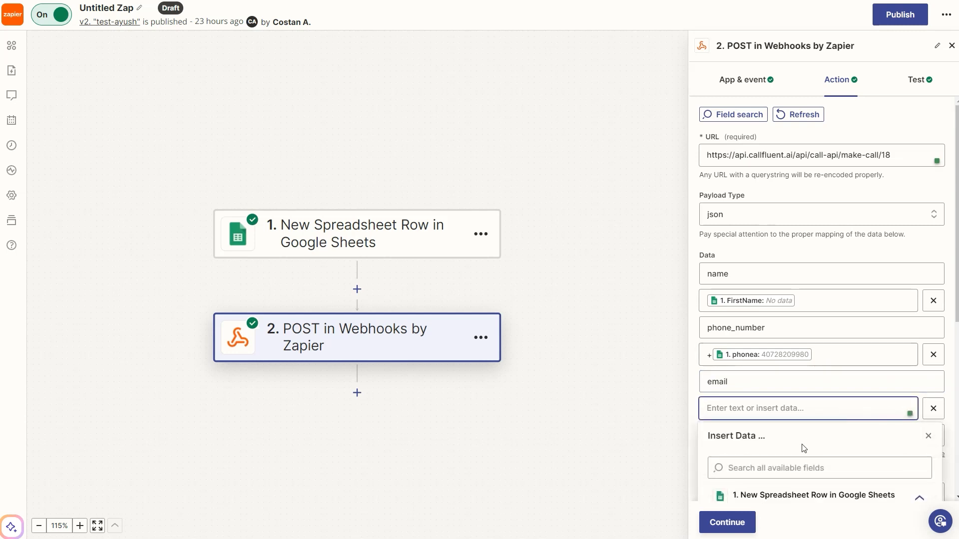
scroll(808, 444, down, 4)
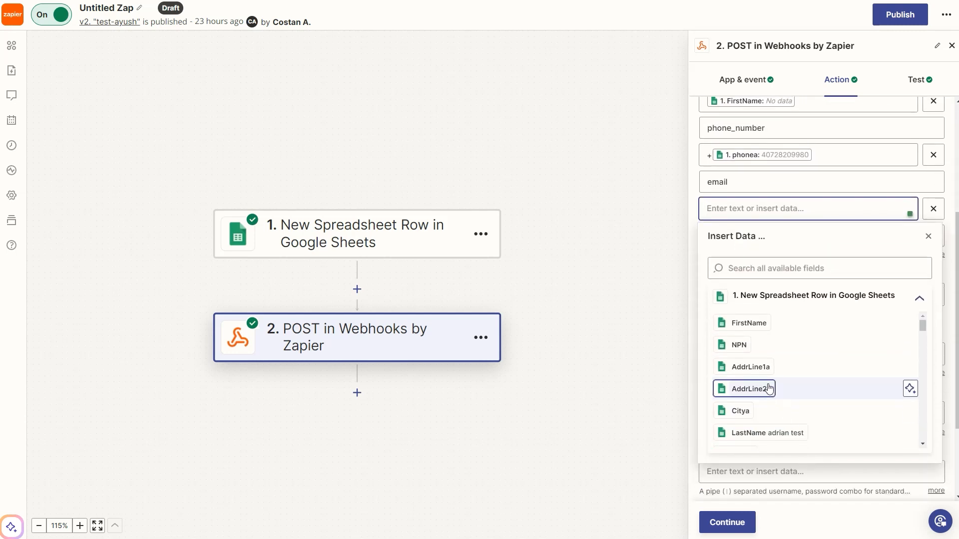
scroll(744, 367, down, 3)
scroll(746, 373, down, 4)
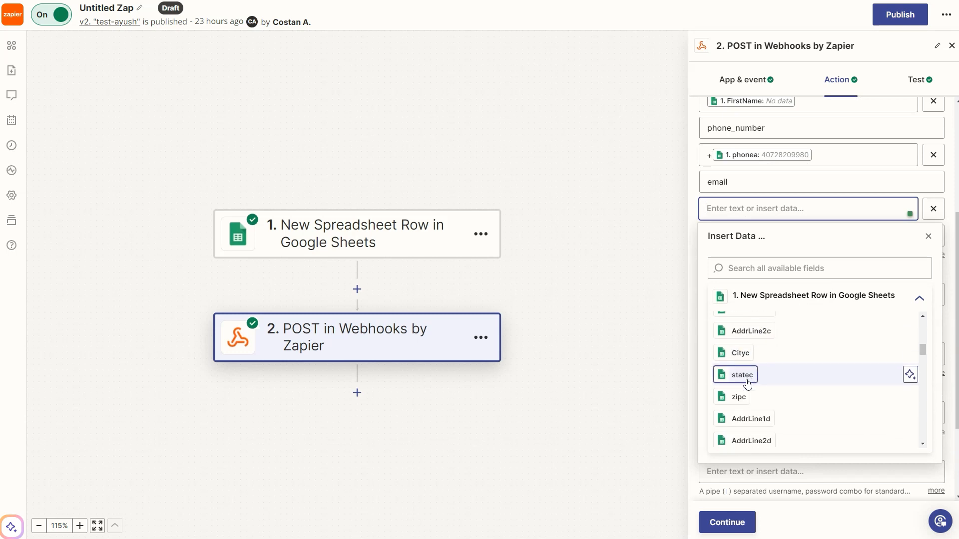
scroll(747, 384, down, 2)
scroll(774, 390, down, 5)
scroll(769, 393, down, 5)
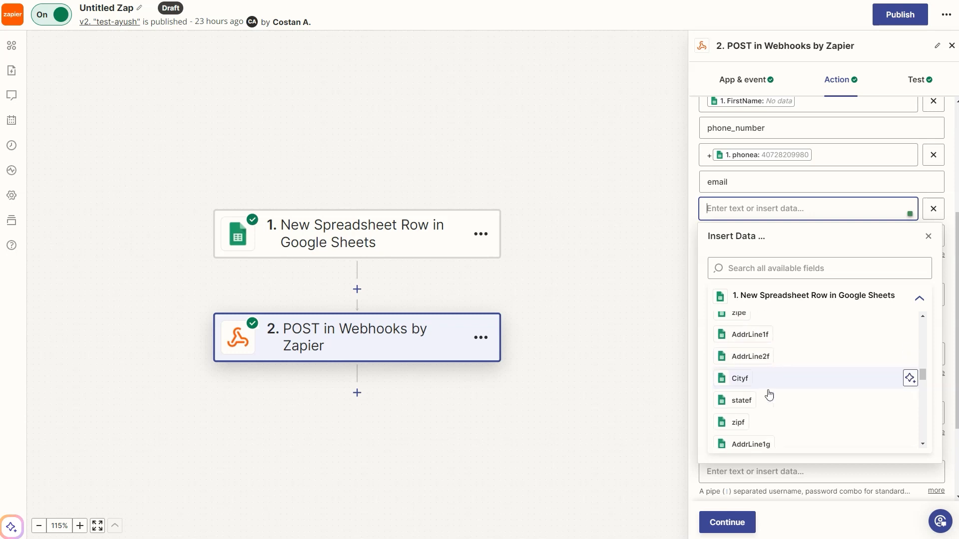
click(746, 342)
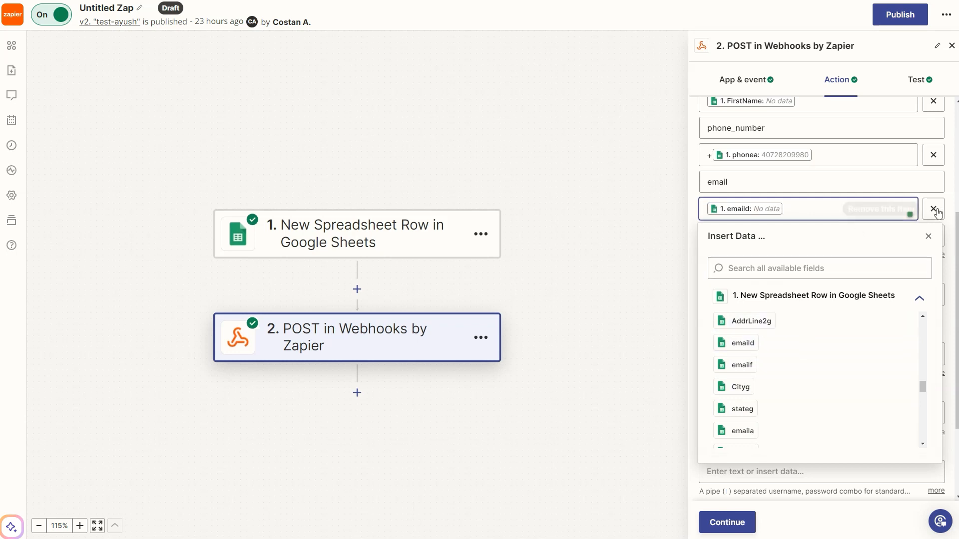
click(954, 191)
scroll(784, 350, down, 3)
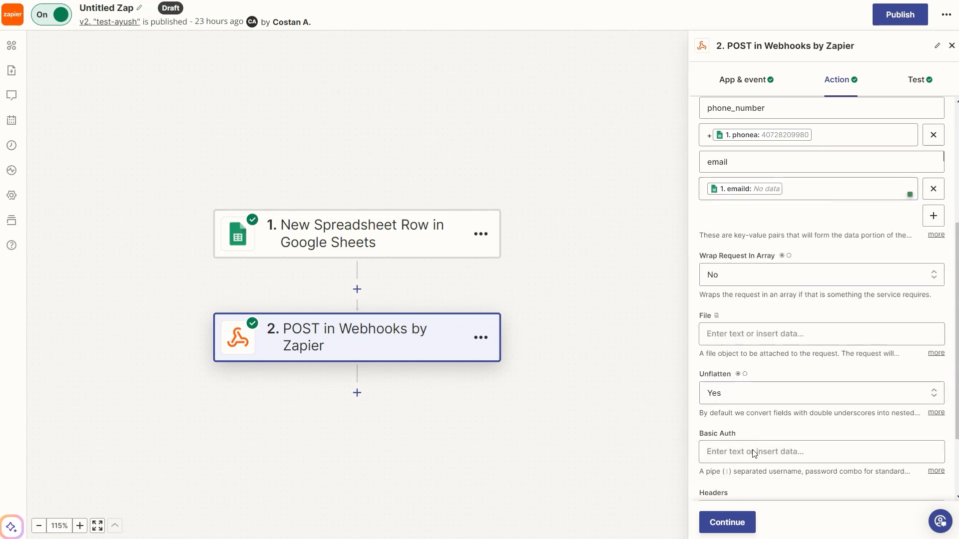
click(728, 523)
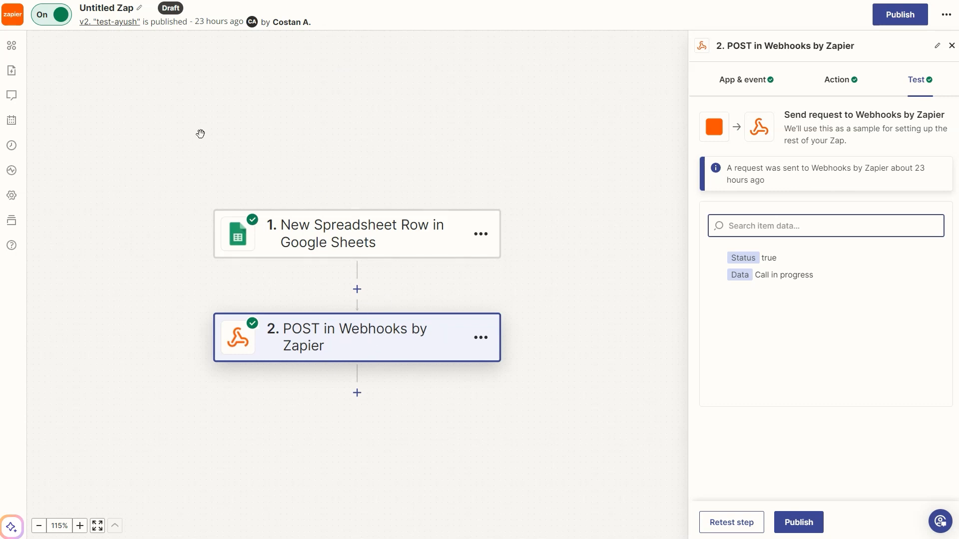
- Insert a Delay by Zapier step between the Google Sheets trigger and the webhook, using the Delay For event, and continue to its settings
click(357, 289)
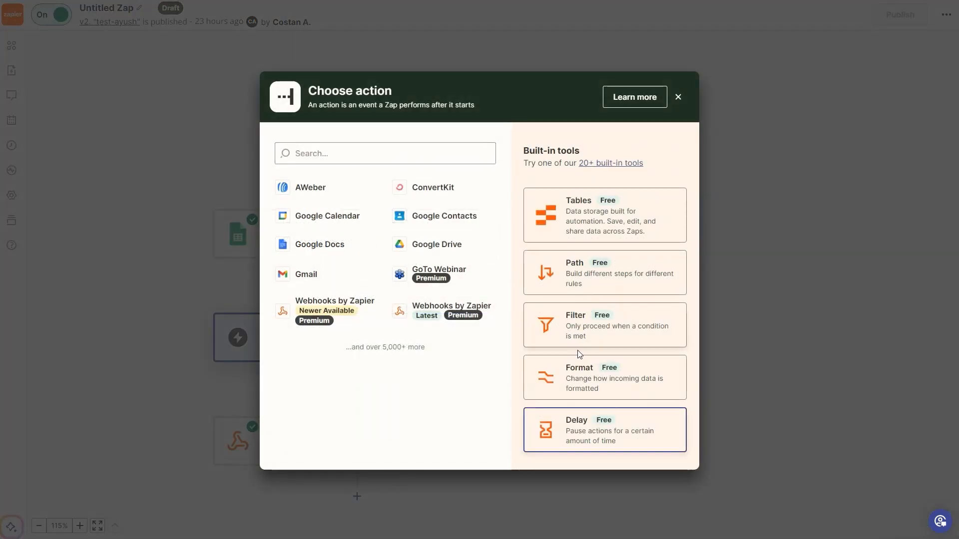
click(633, 432)
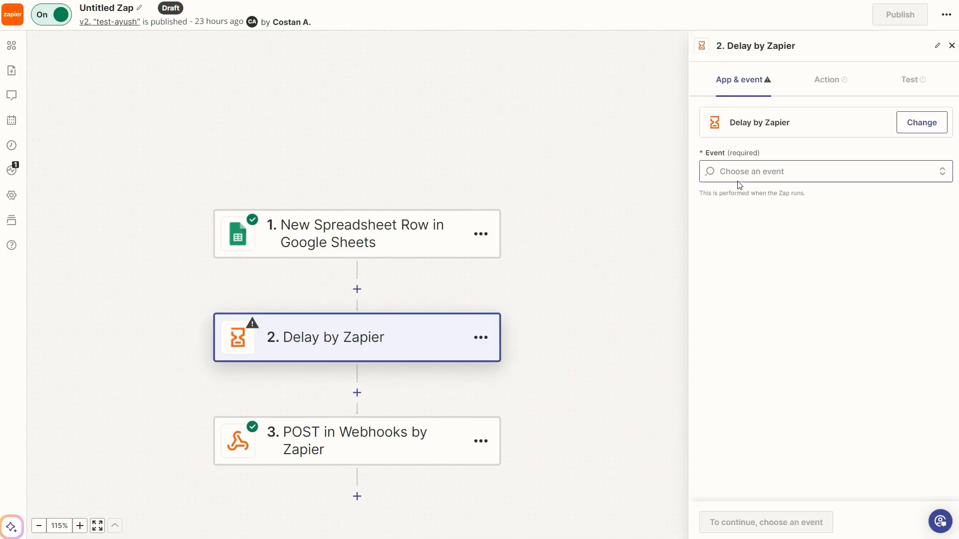
click(763, 169)
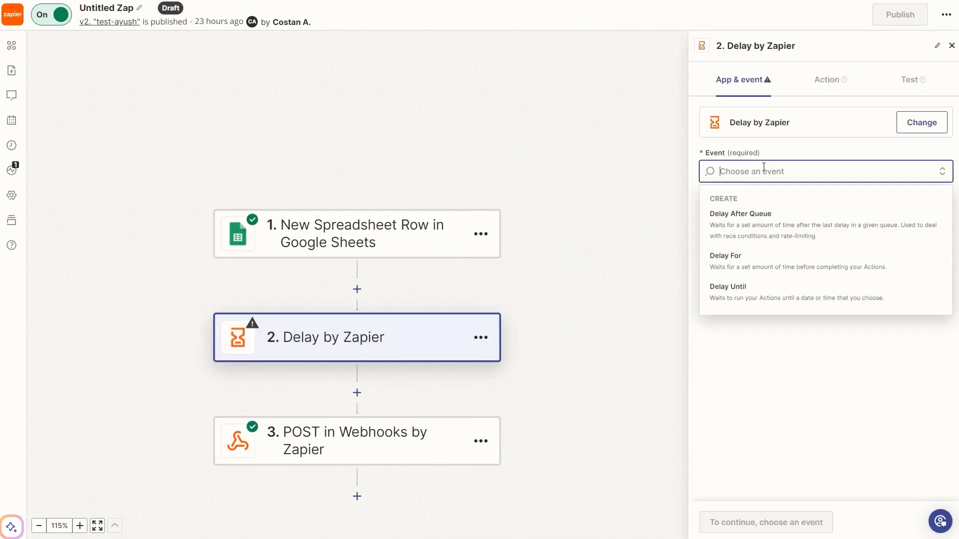
click(761, 269)
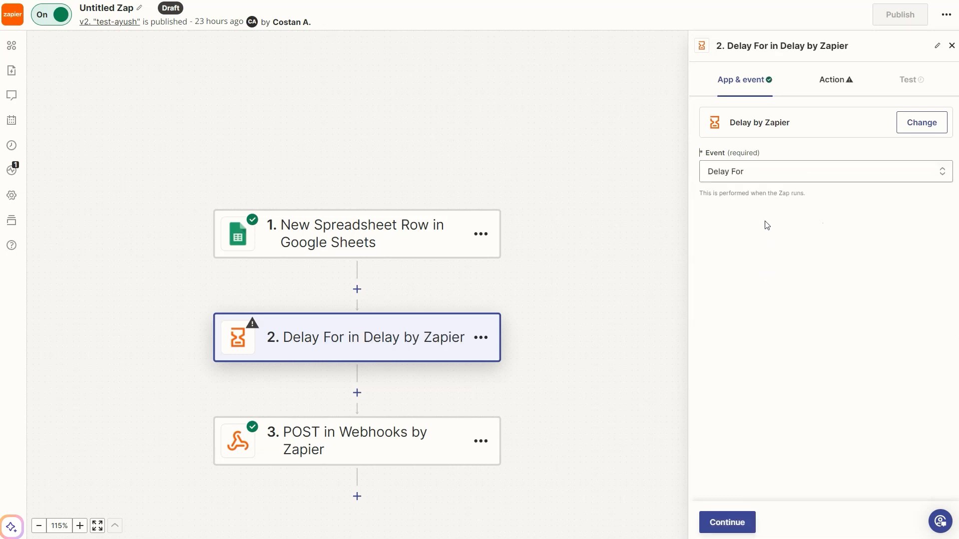
click(738, 521)
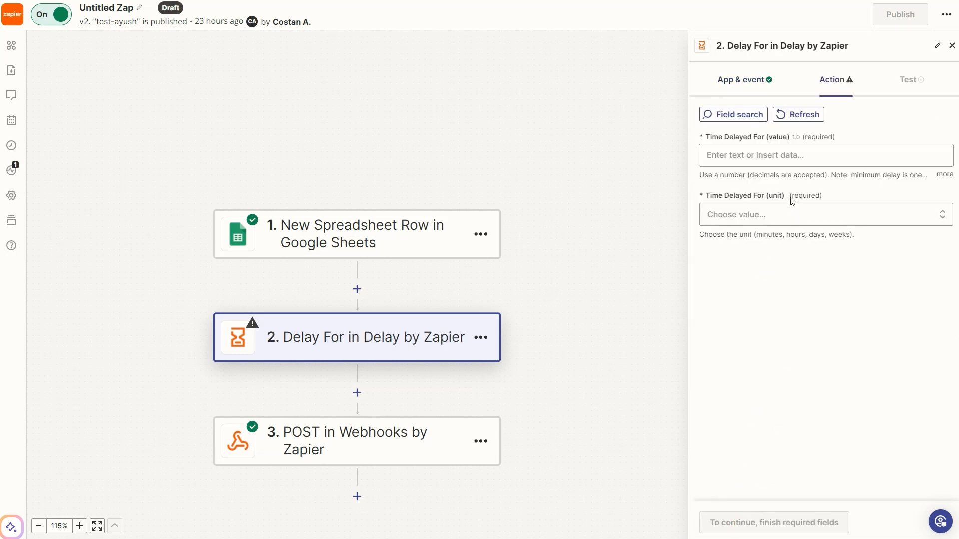
- Set the delay to a value of 1 with minutes as the unit and continue to the delay's test stage
click(773, 159)
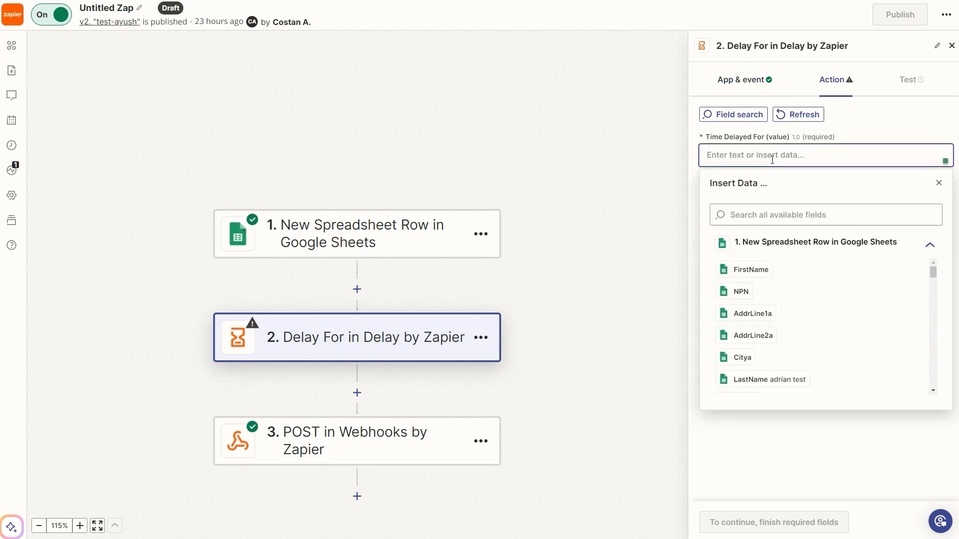
click(871, 136)
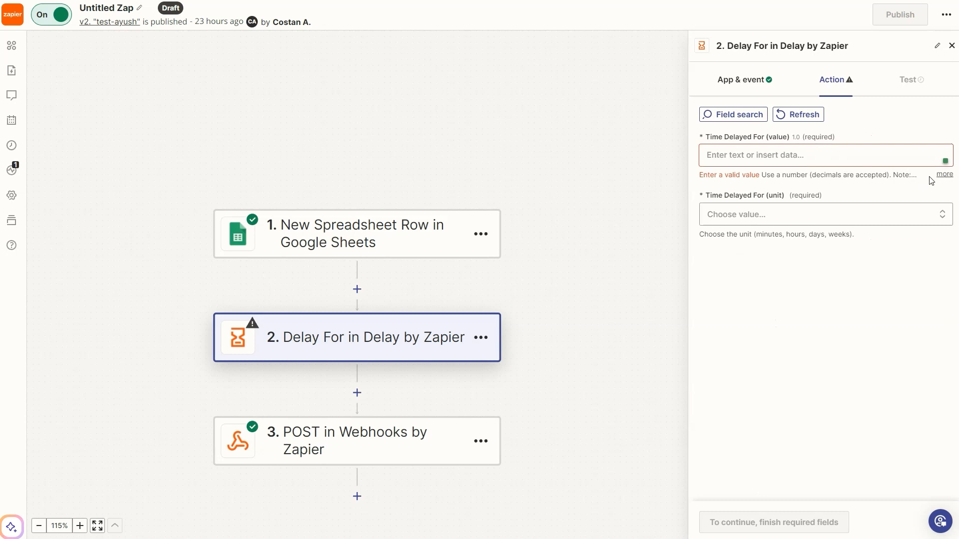
click(944, 175)
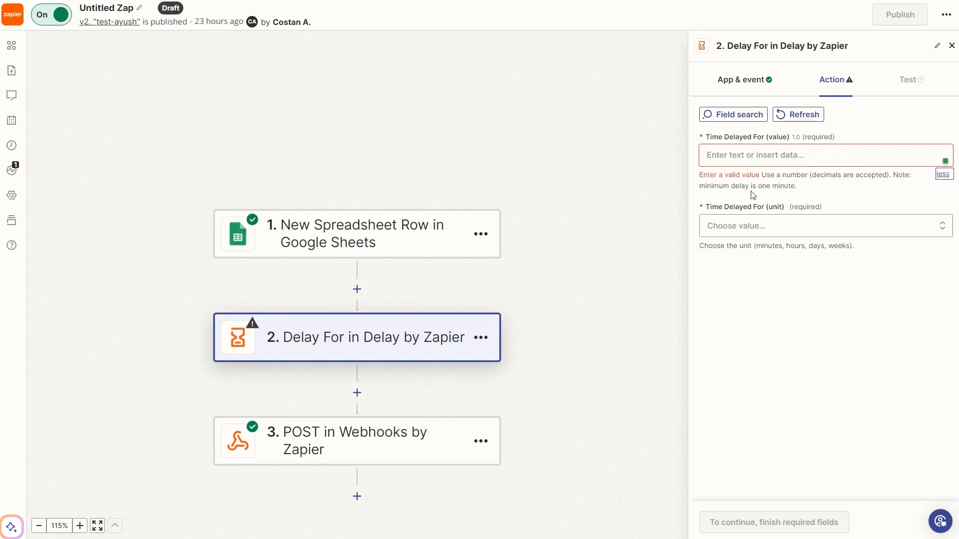
click(819, 159)
text(1)
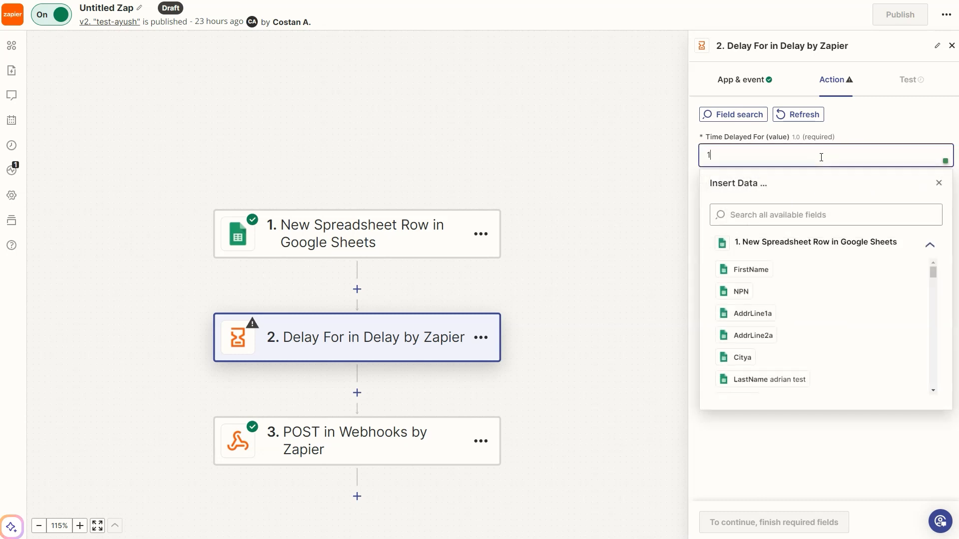
click(863, 136)
click(769, 229)
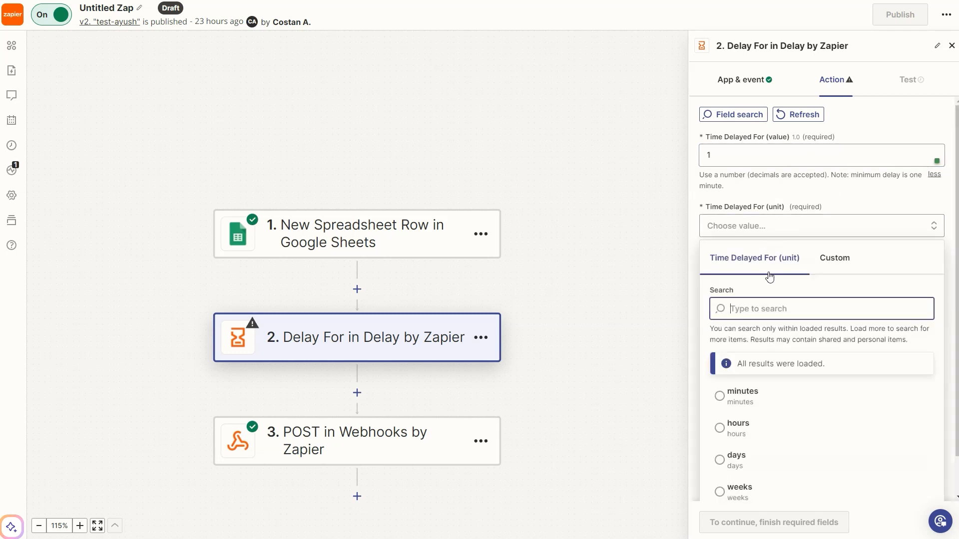
click(757, 398)
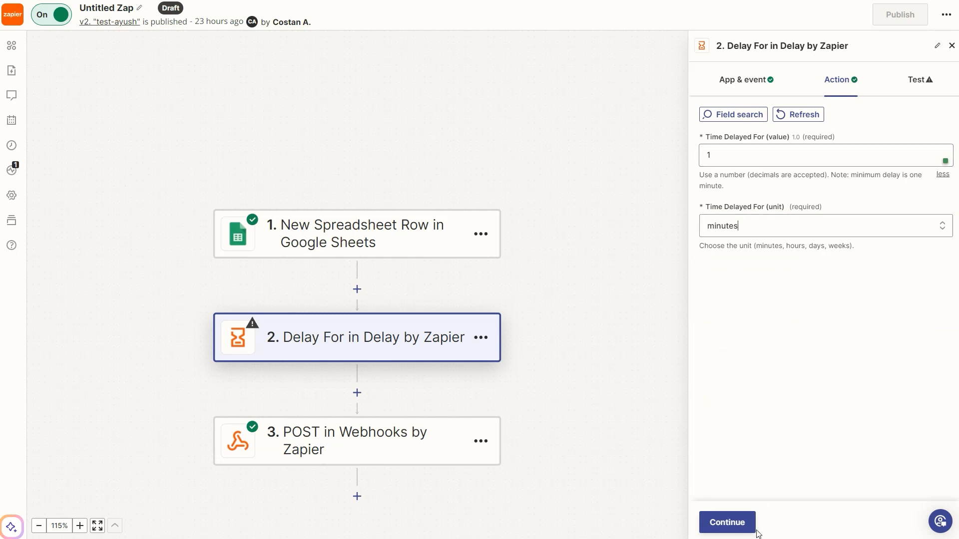
click(727, 522)
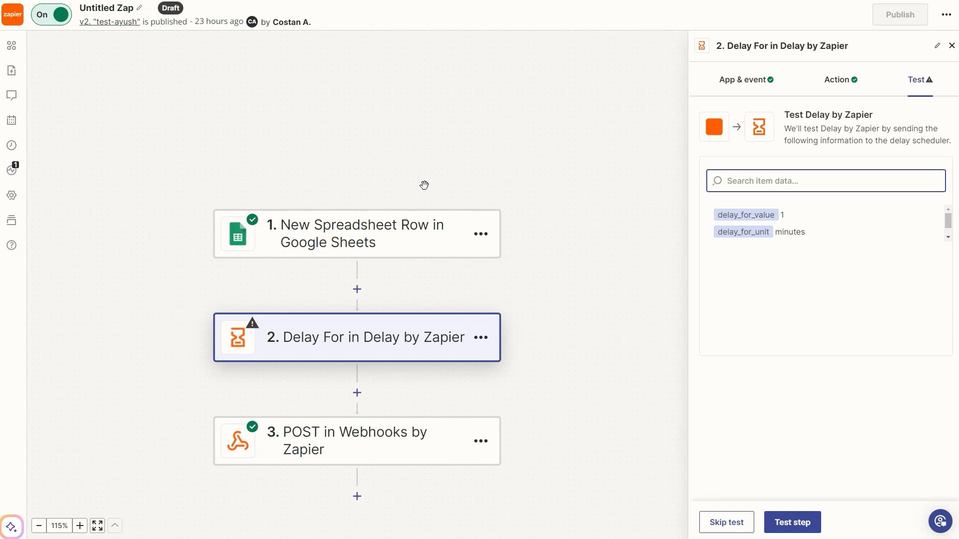
scroll(507, 215, down, 4)
scroll(533, 255, up, 4)
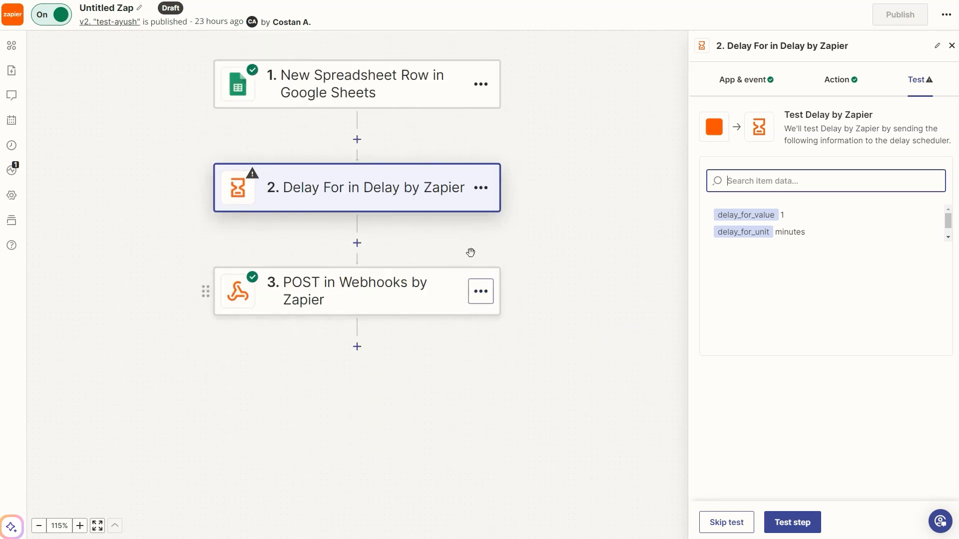
scroll(495, 245, up, 1)
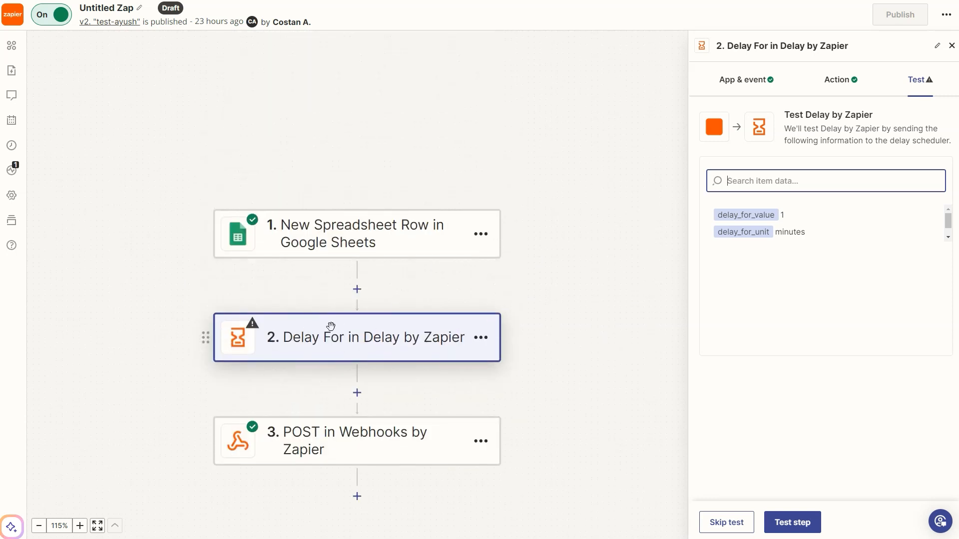
scroll(327, 339, down, 3)
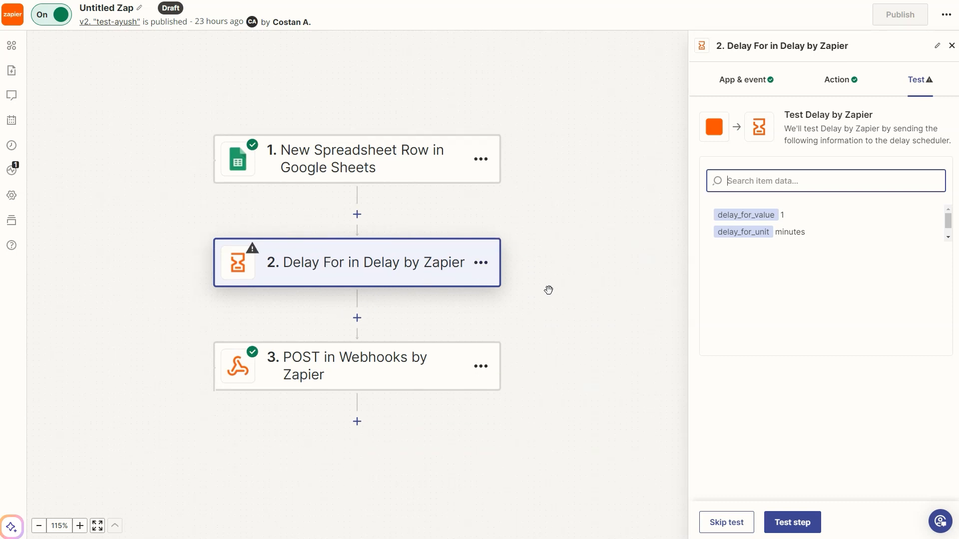